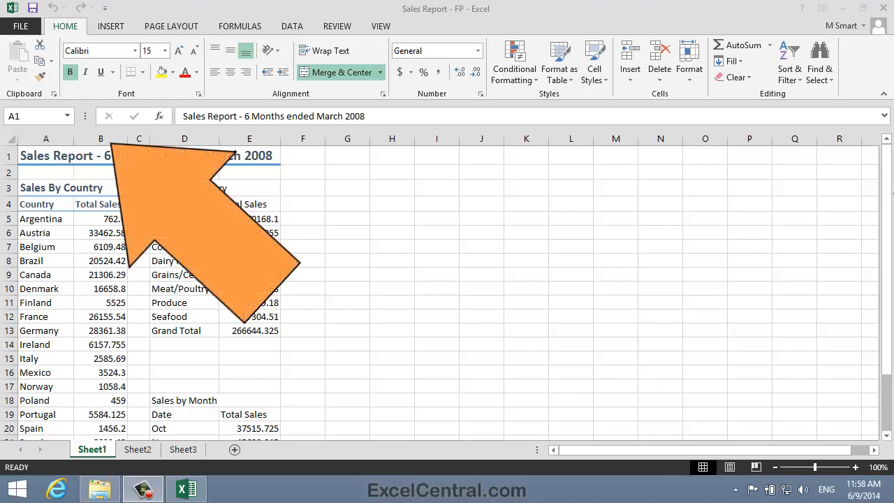
# Step: Apply the Comma number style to all of column B, the Sales By Country totals
pyautogui.click(102, 137)
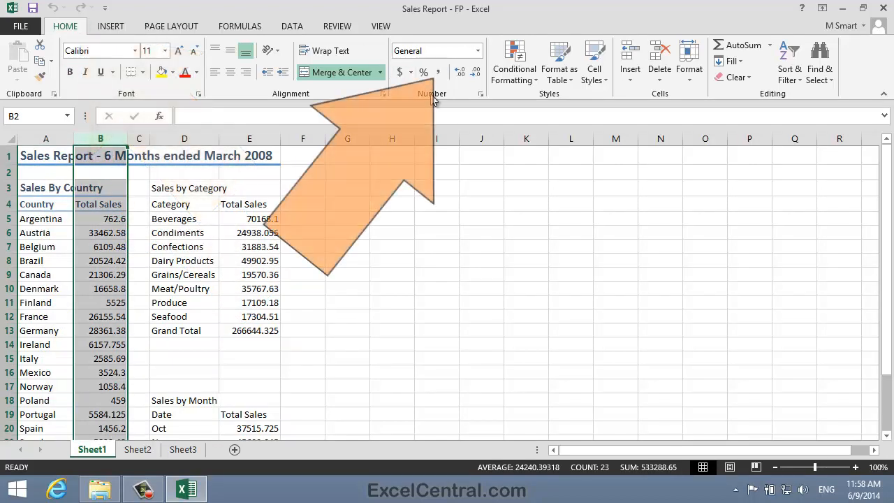
pyautogui.click(439, 76)
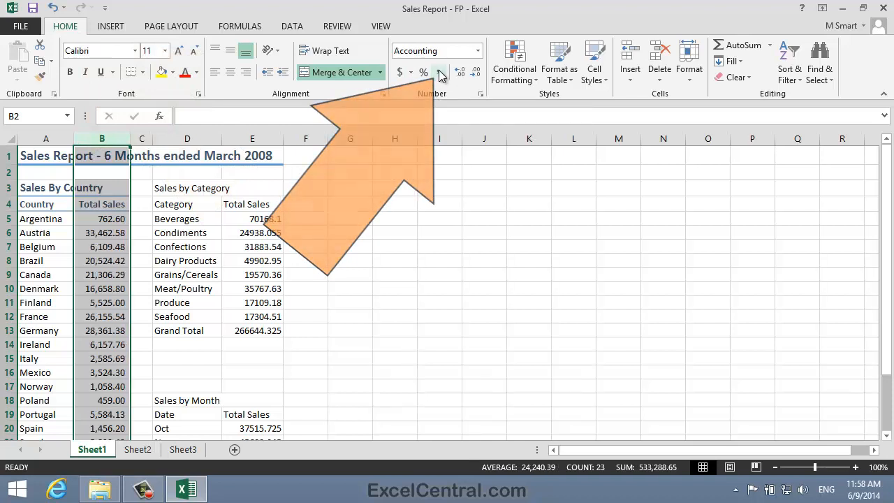
pyautogui.click(450, 206)
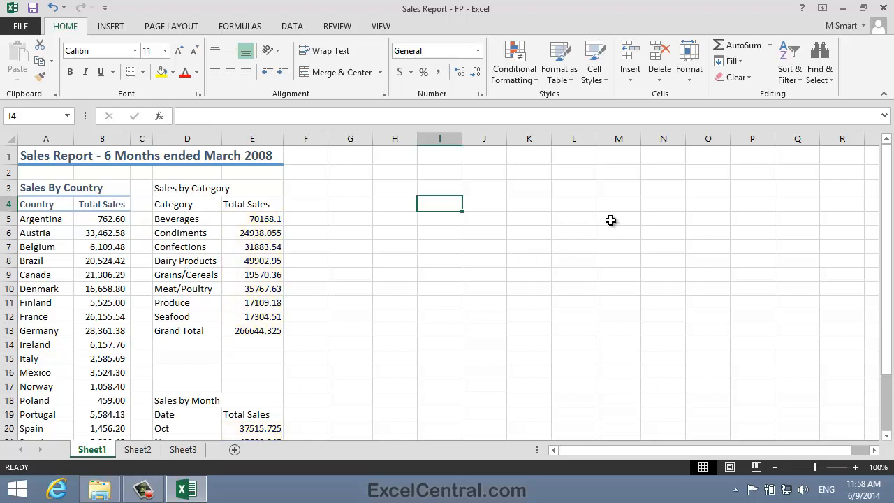
pyautogui.click(266, 136)
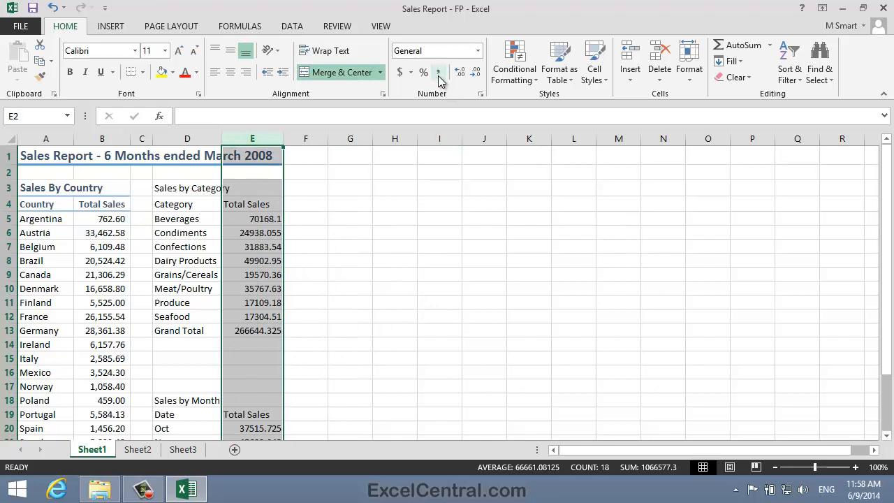
pyautogui.click(404, 220)
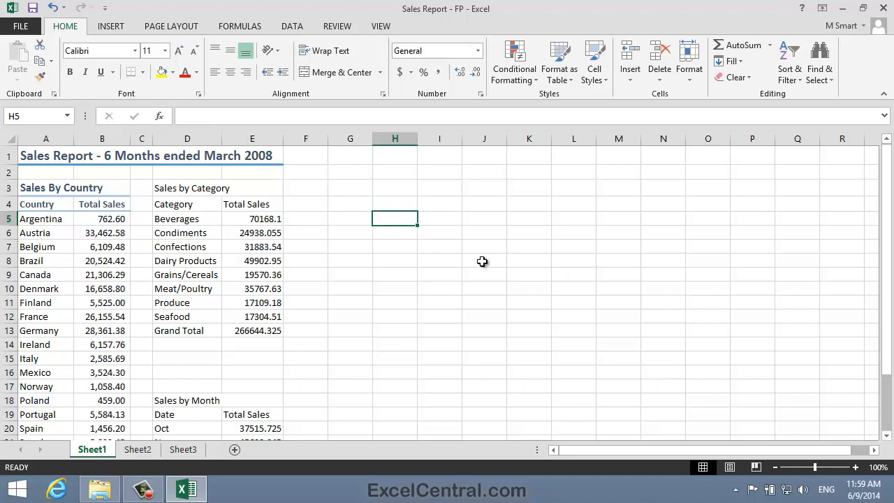
# Step: Copy the number formatting of Austria's total in B6 onto the Sales by Category totals E5:E13 with Format Painter
pyautogui.click(109, 234)
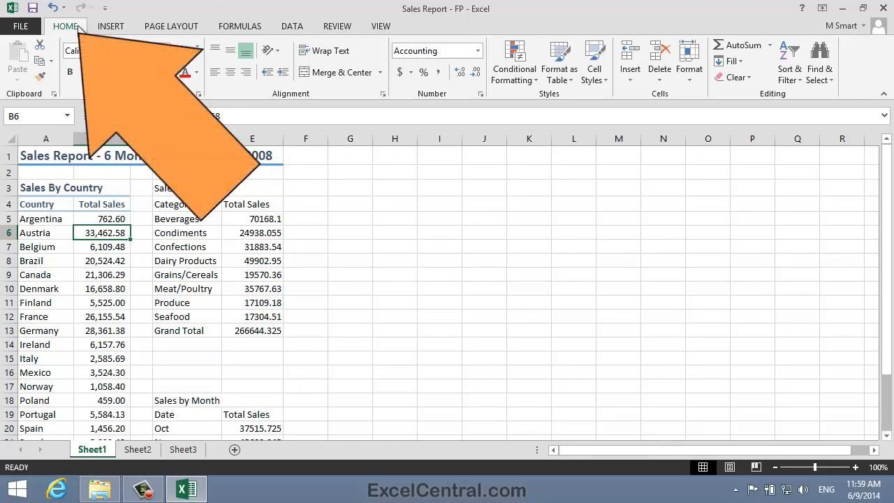
pyautogui.click(44, 76)
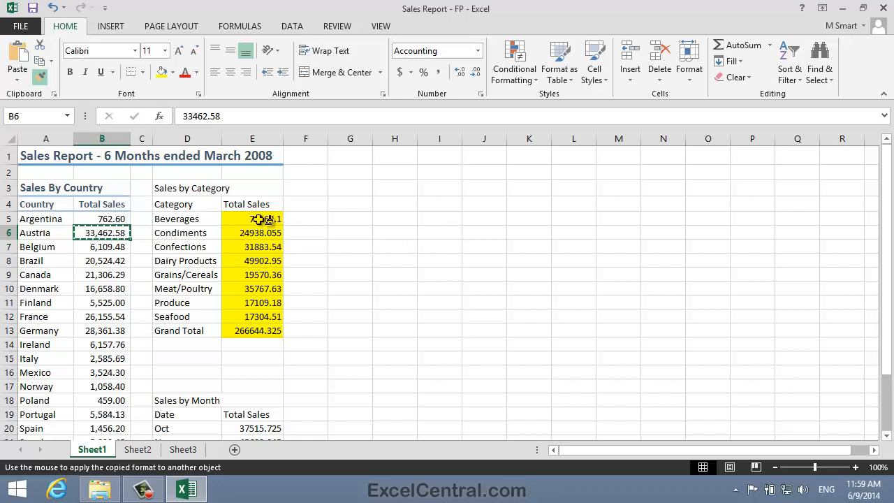
pyautogui.moveTo(259, 219); pyautogui.dragTo(264, 333)
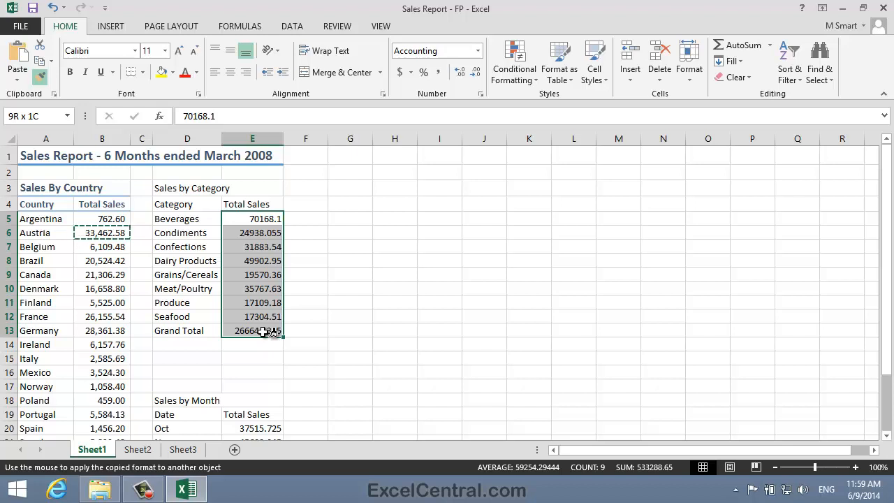
pyautogui.moveTo(264, 332); pyautogui.dragTo(264, 333)
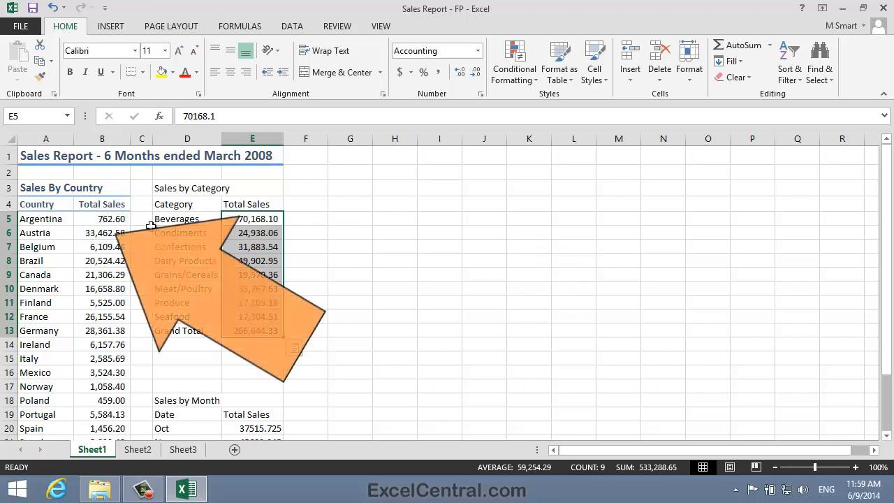
# Step: Copy the formatting of cell B6 onto the Sales by Month totals E20:E26 with Format Painter
pyautogui.click(105, 235)
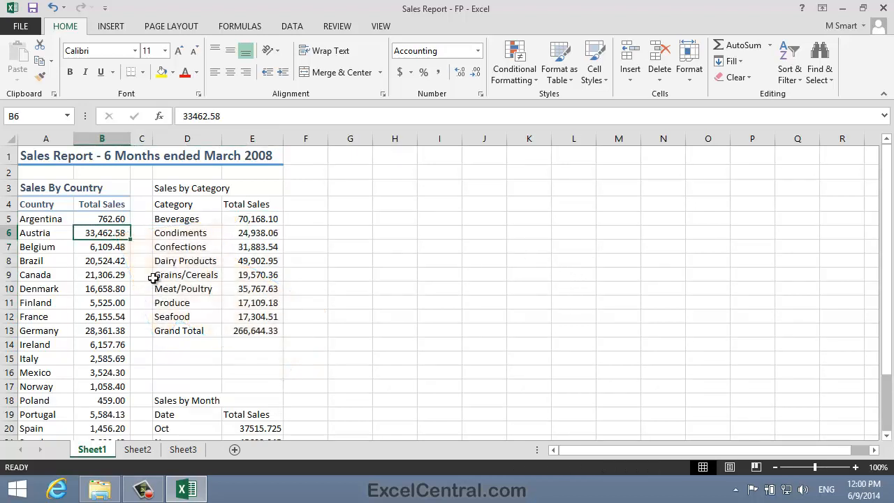
pyautogui.click(42, 78)
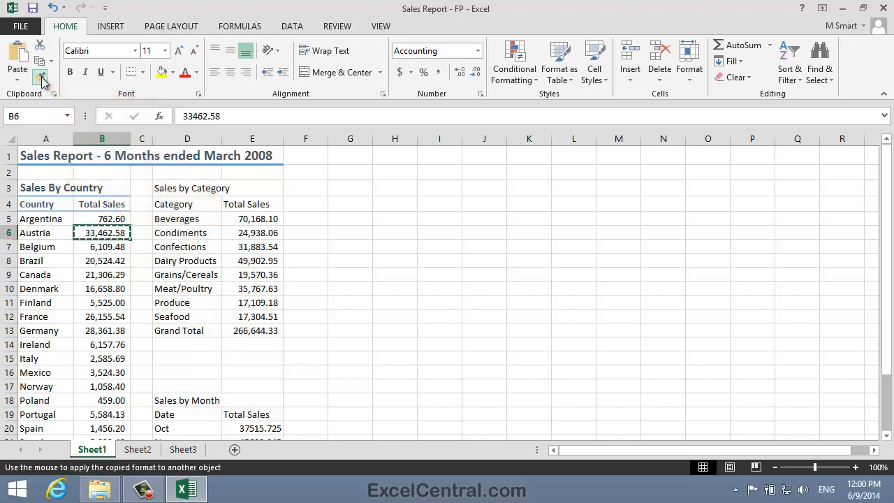
pyautogui.moveTo(257, 429)
pyautogui.mouseDown()
pyautogui.moveTo(260, 441)
pyautogui.moveTo(258, 419)
pyautogui.mouseUp()
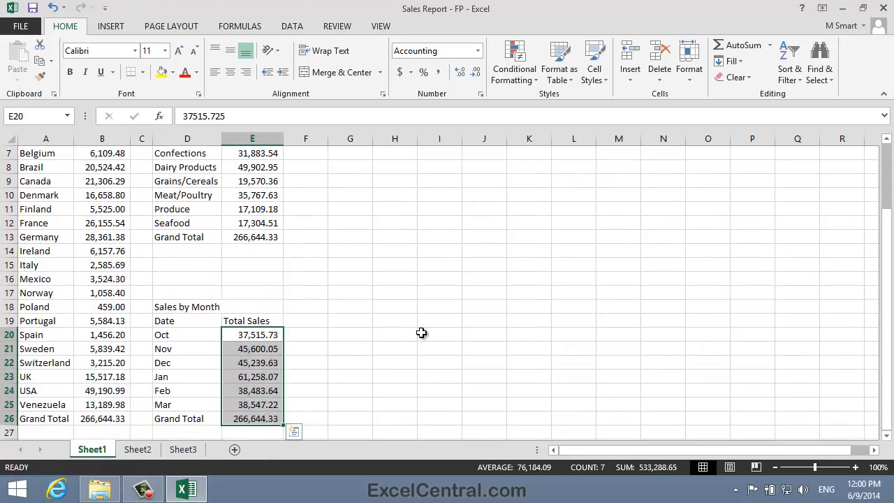
pyautogui.scroll(2, 396, 340)
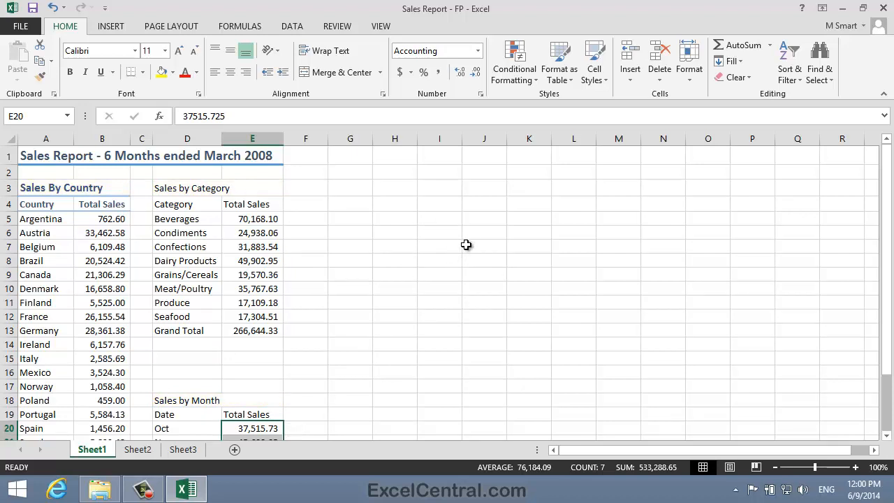
# Step: Copy the formatting of the Sales By Country heading in A3 onto the Sales by Category heading in D3
pyautogui.click(46, 188)
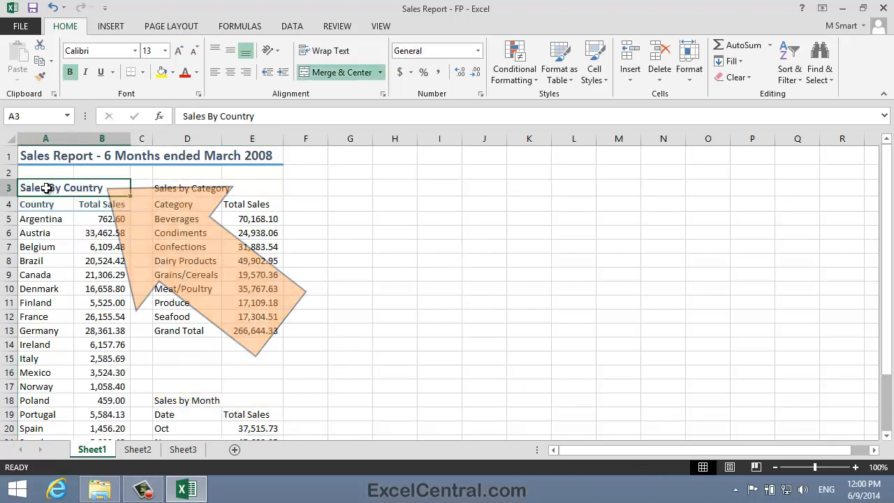
pyautogui.click(42, 77)
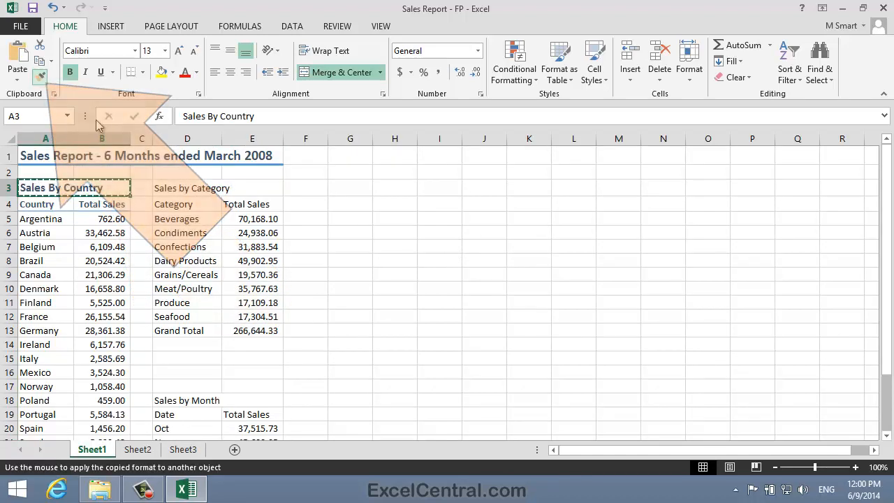
pyautogui.click(185, 188)
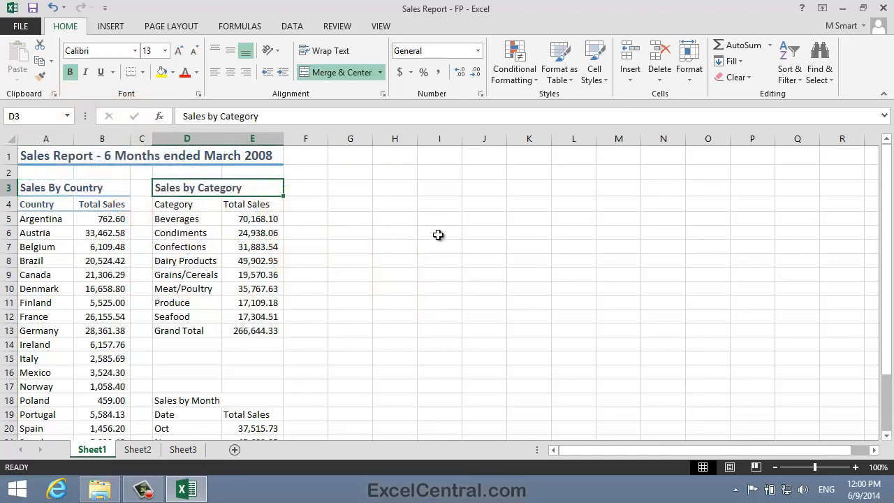
# Step: Copy the formatting of the Sales By Country heading in A3 onto the Sales by Month heading in D18
pyautogui.click(44, 187)
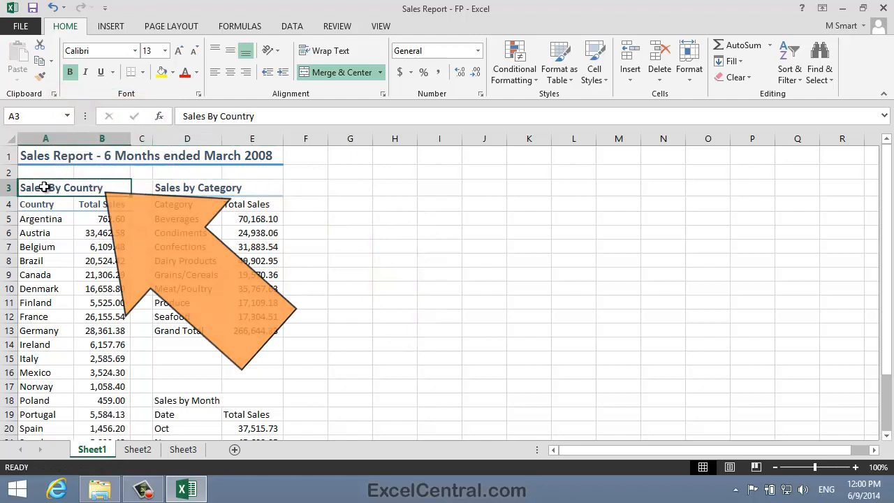
pyautogui.click(41, 77)
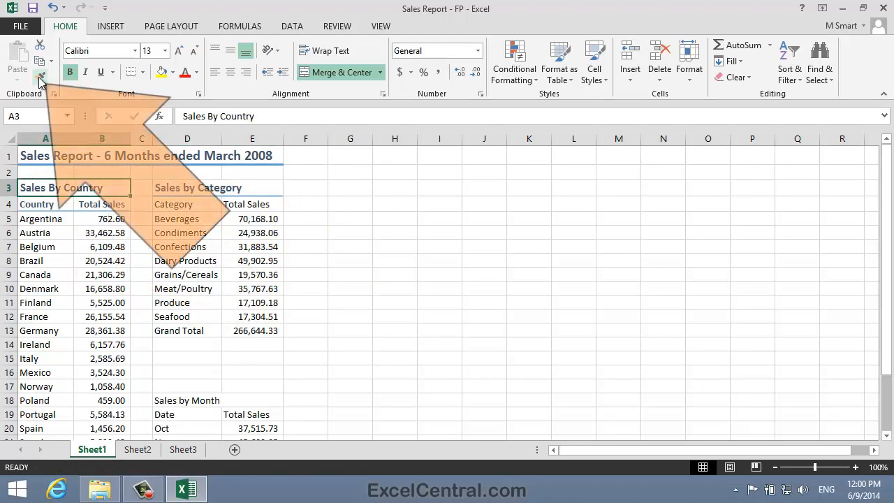
pyautogui.click(191, 400)
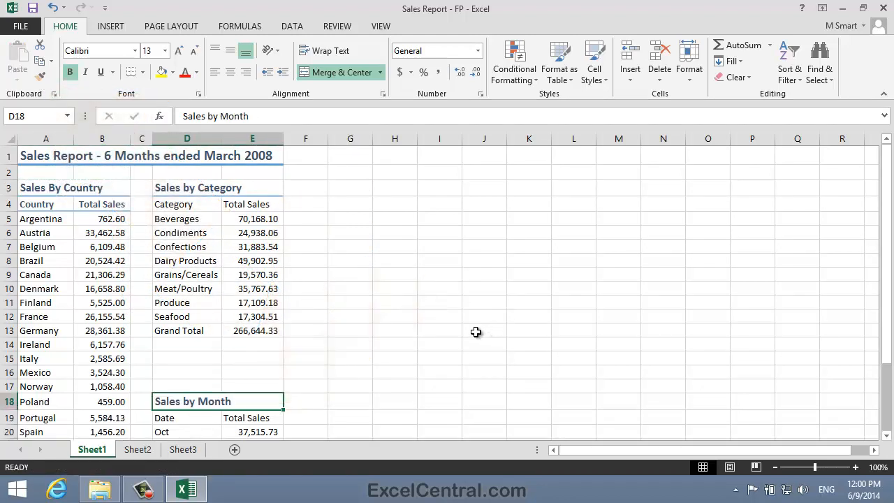
pyautogui.click(442, 276)
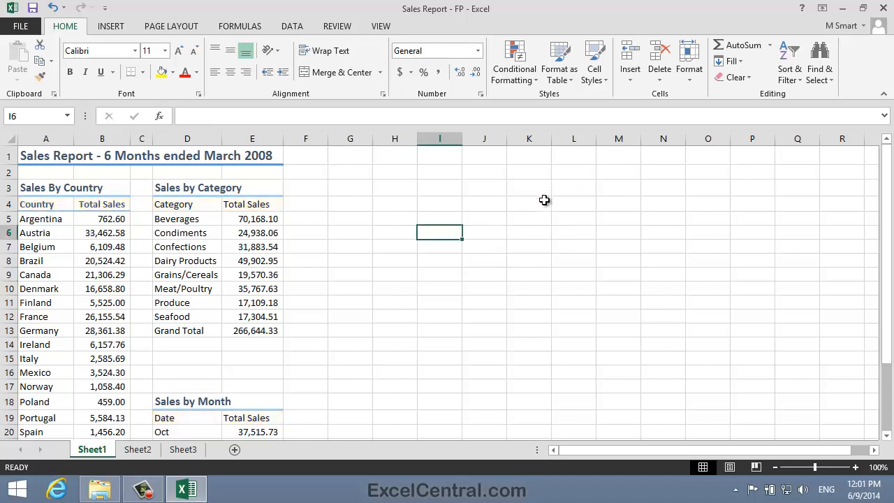
# Step: Paint the format of the Country header in A4 onto the header cells D4:E4 and D19:E19, and switch off Format Painter
pyautogui.click(44, 203)
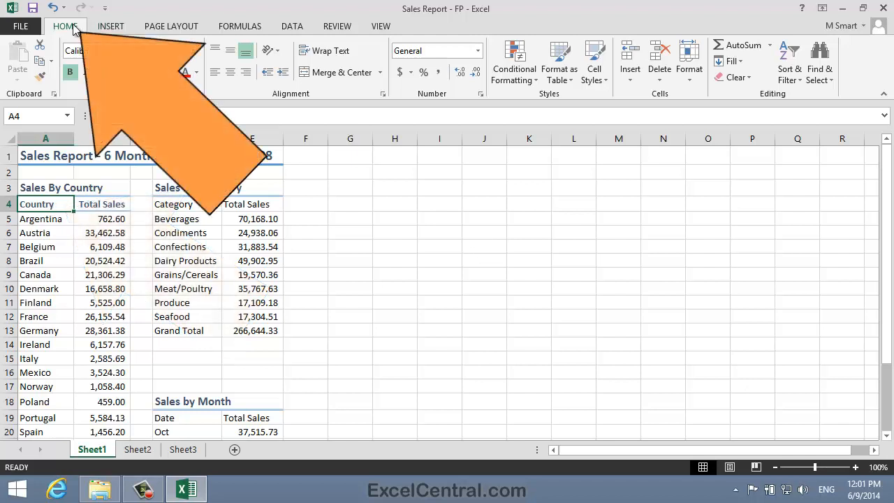
pyautogui.click(43, 77)
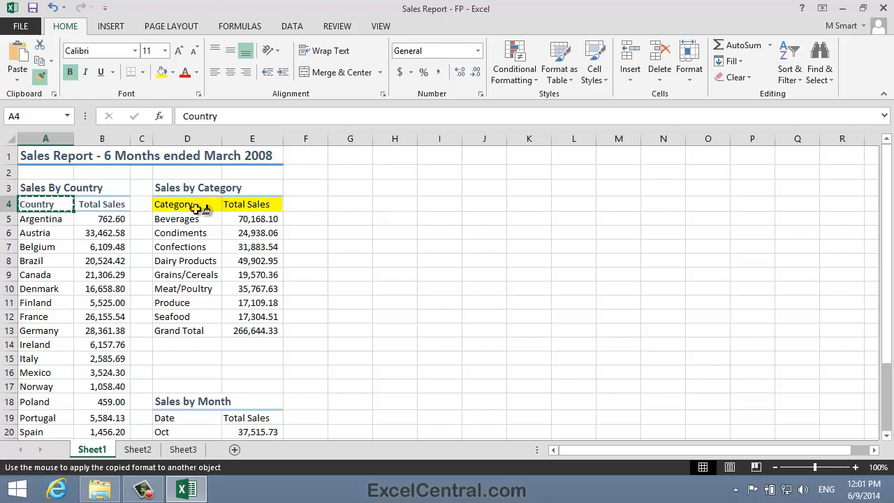
pyautogui.moveTo(185, 203); pyautogui.dragTo(252, 208)
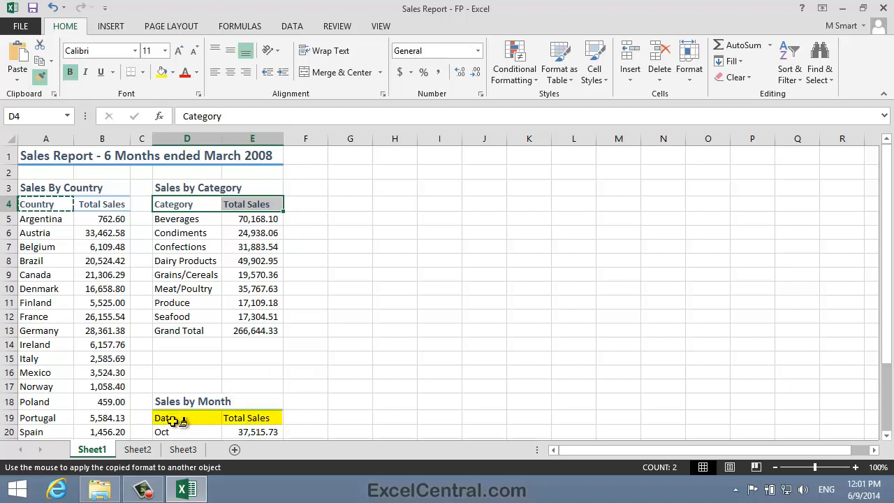
pyautogui.moveTo(172, 420); pyautogui.dragTo(237, 420)
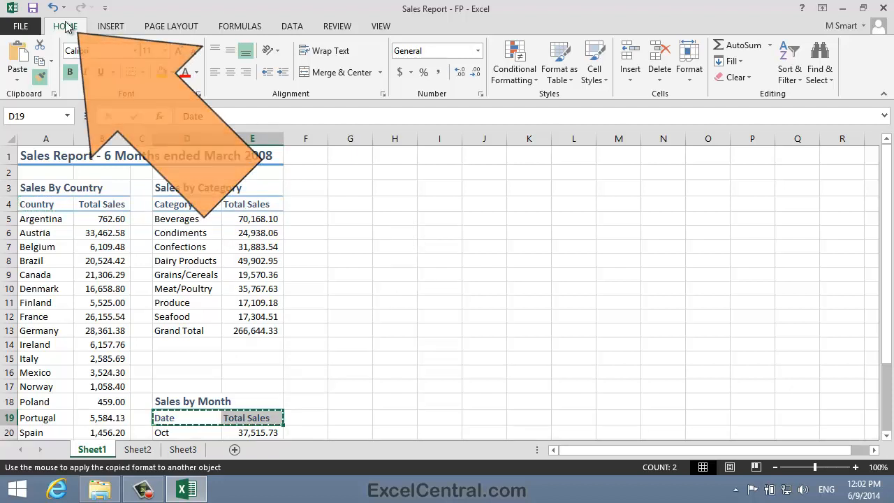
pyautogui.click(42, 77)
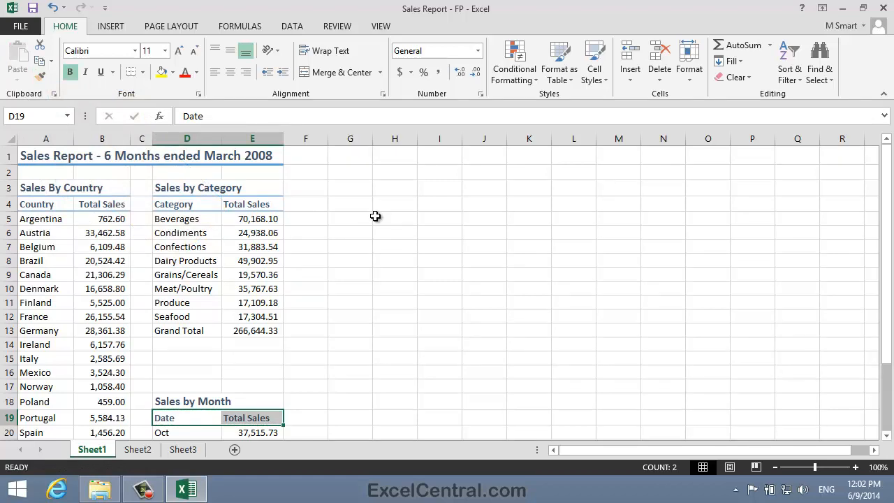
pyautogui.click(397, 232)
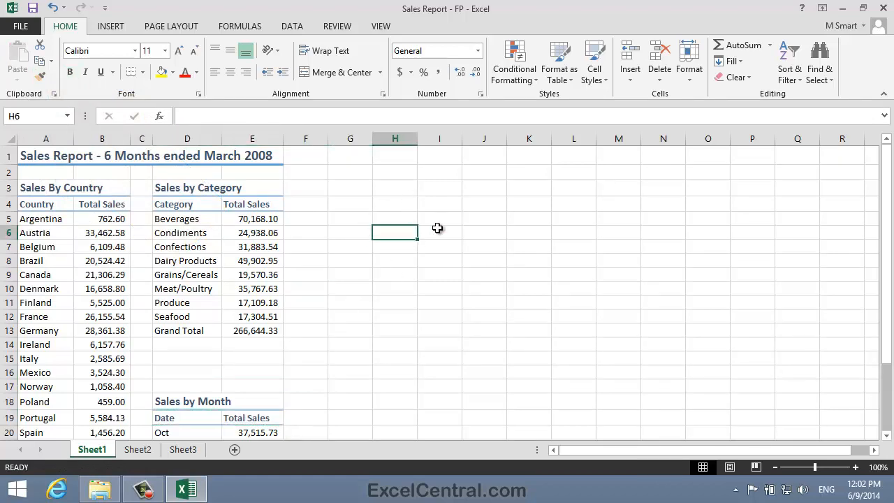
# Step: Apply the Total cell style to the Sales By Country grand total in B26
pyautogui.scroll(-4, 437, 228)
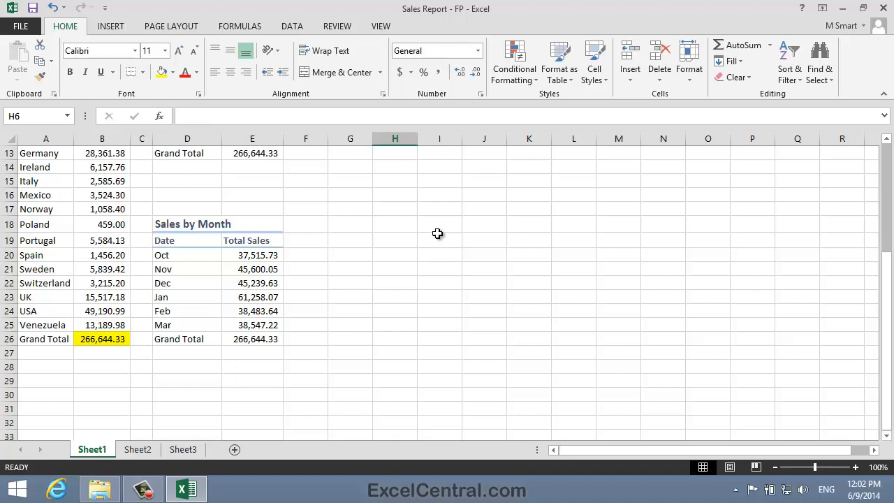
pyautogui.click(108, 339)
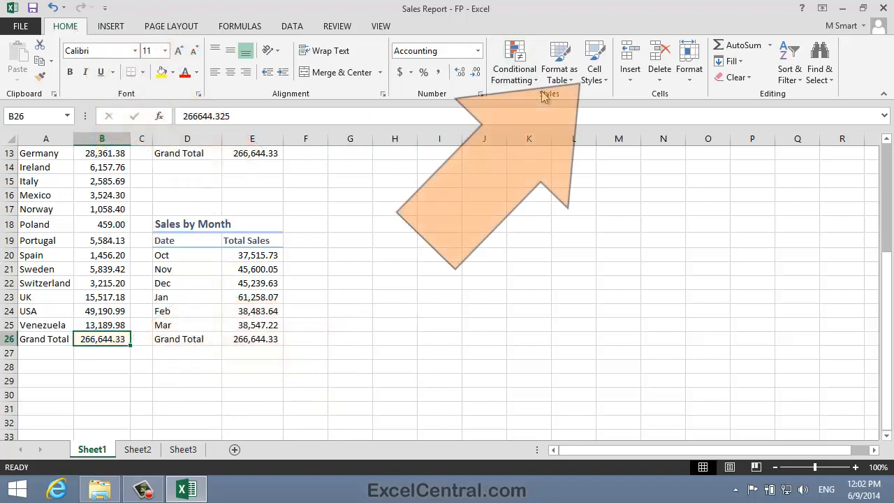
pyautogui.click(594, 70)
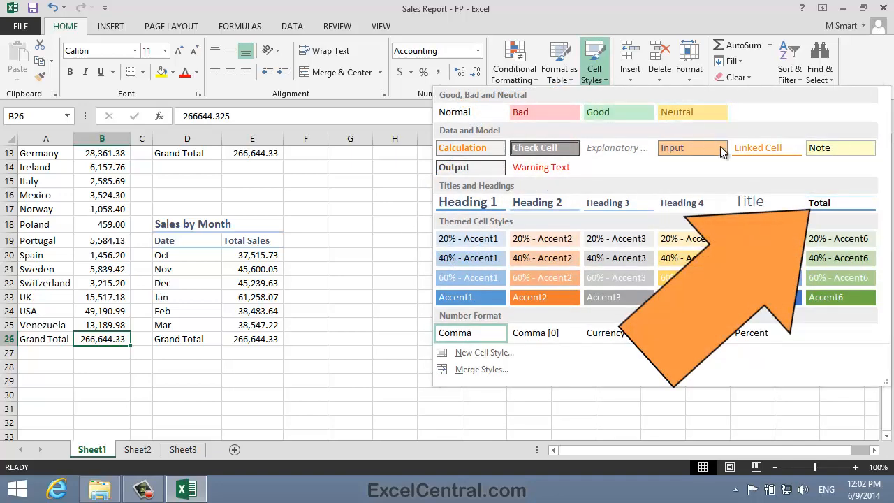
pyautogui.click(822, 202)
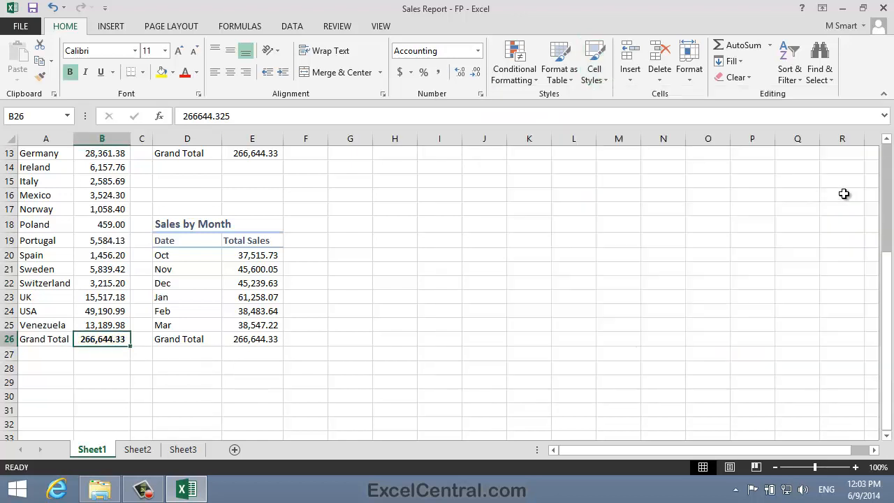
pyautogui.click(441, 357)
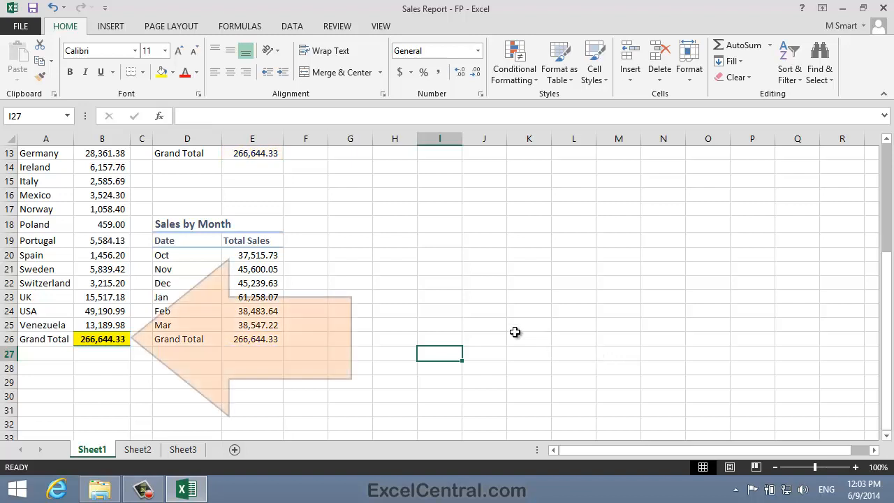
# Step: Paint the format of the grand total in B26 onto the Category and Month grand totals in E13 and E26
pyautogui.click(106, 336)
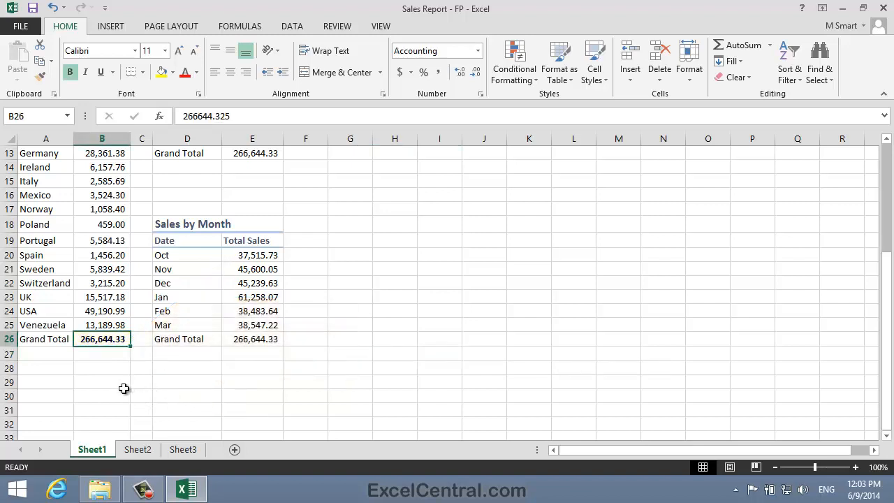
pyautogui.click(41, 76)
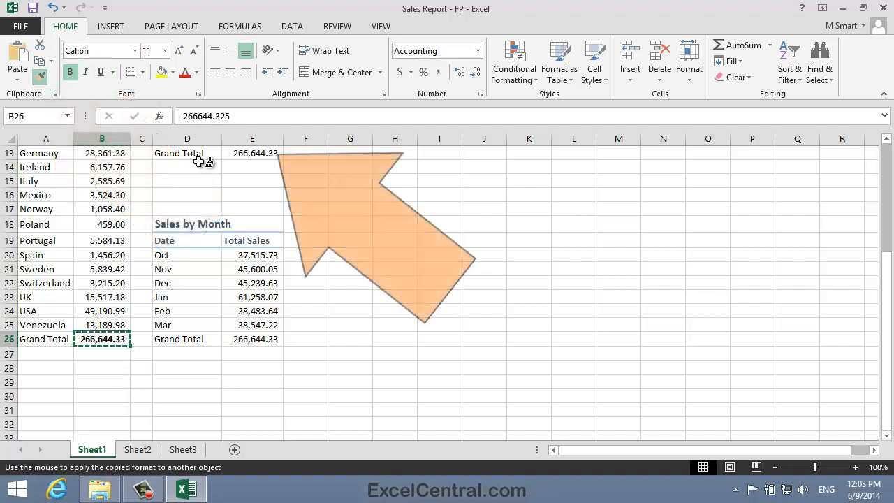
pyautogui.click(257, 152)
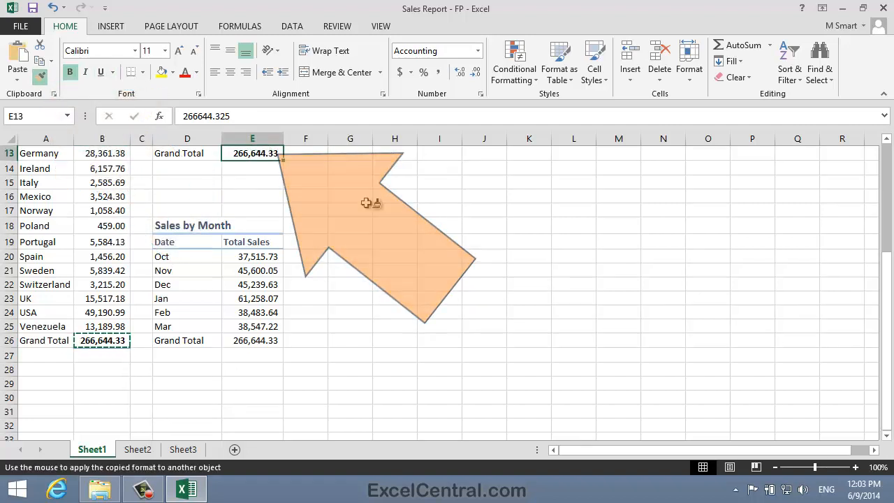
pyautogui.click(257, 341)
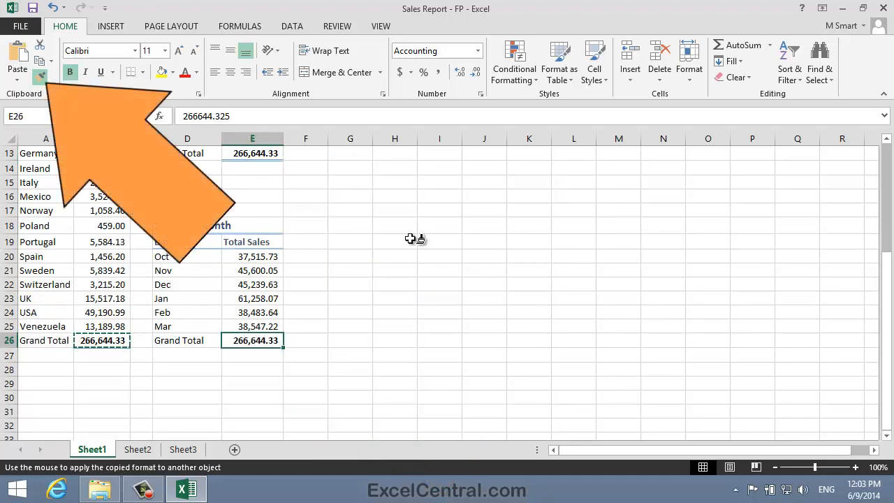
# Step: Switch off Format Painter and return to the start of the sales report
pyautogui.click(43, 78)
pyautogui.scroll(1, 500, 358)
pyautogui.scroll(3, 501, 357)
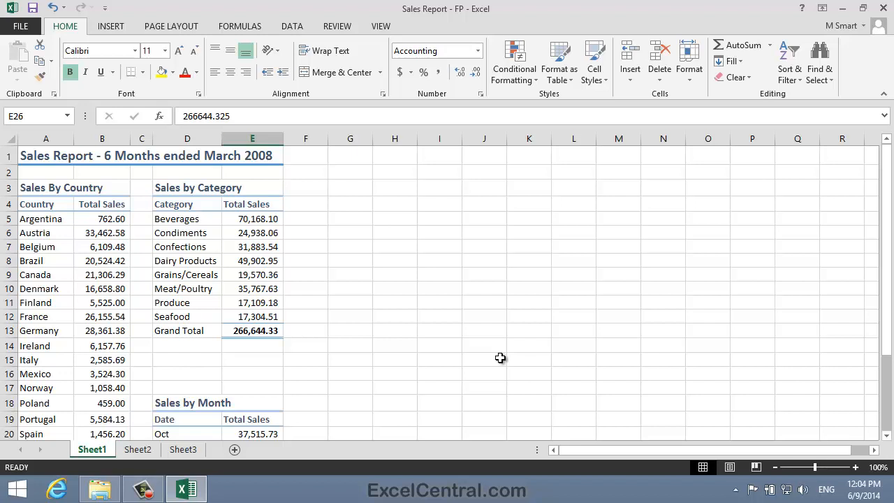
# Step: Save a copy of the workbook as Sales Report - FP-1 in the Excel 2013 Essential Skills folder
pyautogui.click(21, 27)
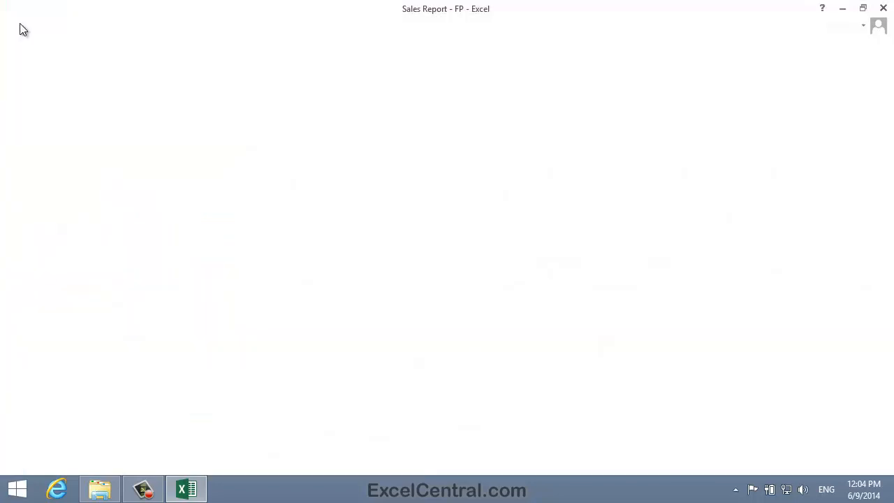
pyautogui.click(55, 165)
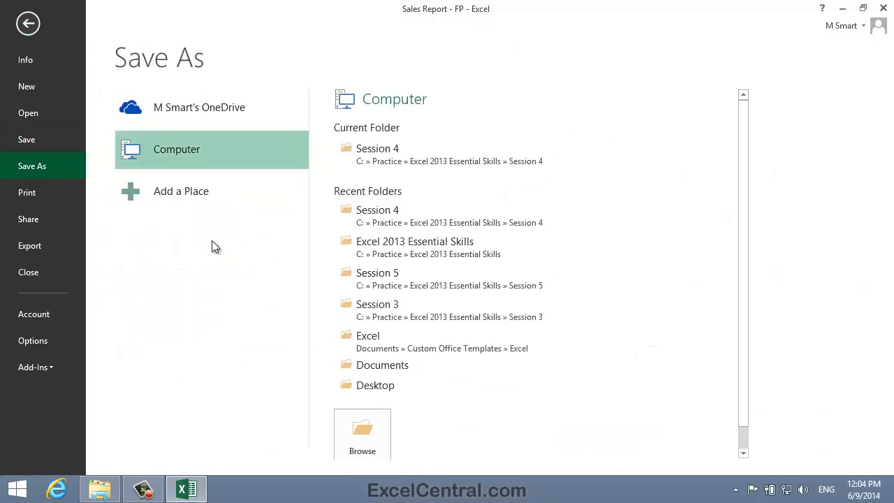
pyautogui.click(370, 448)
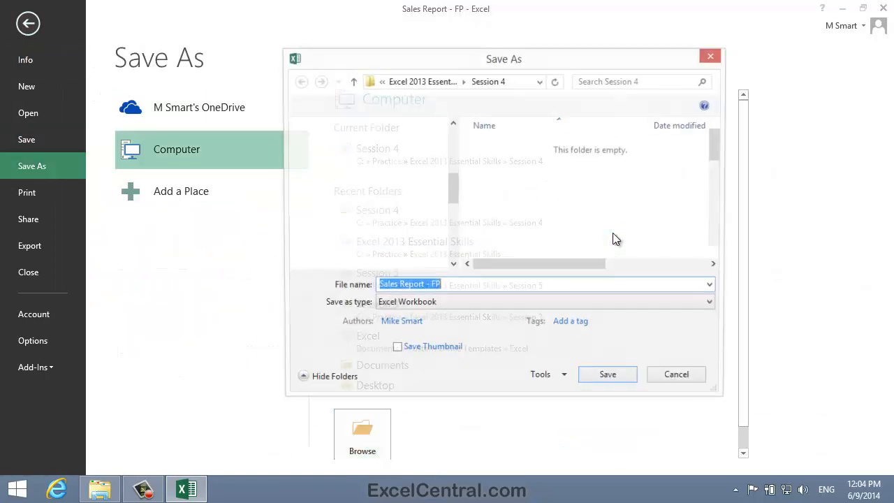
pyautogui.click(451, 286)
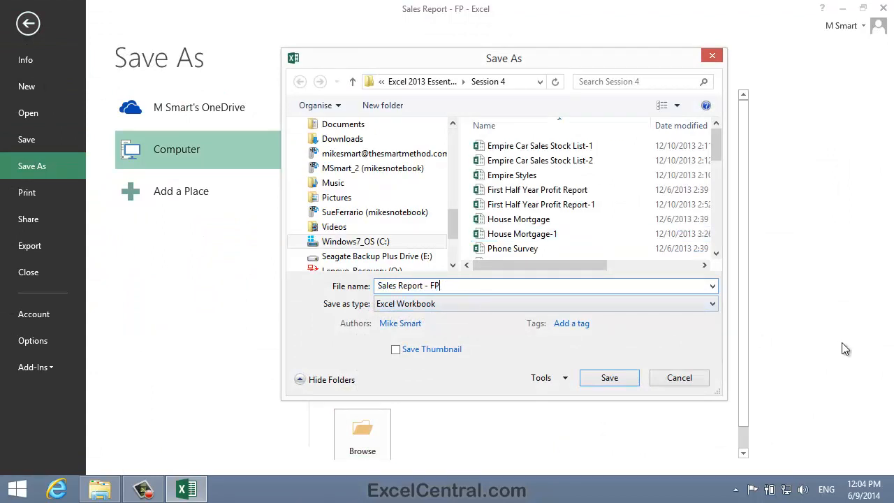
pyautogui.write('-')
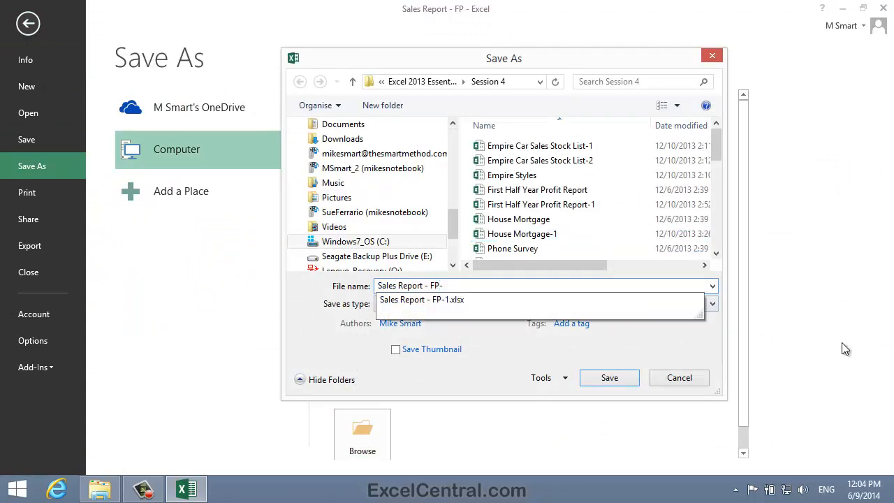
pyautogui.write('1')
pyautogui.click(422, 82)
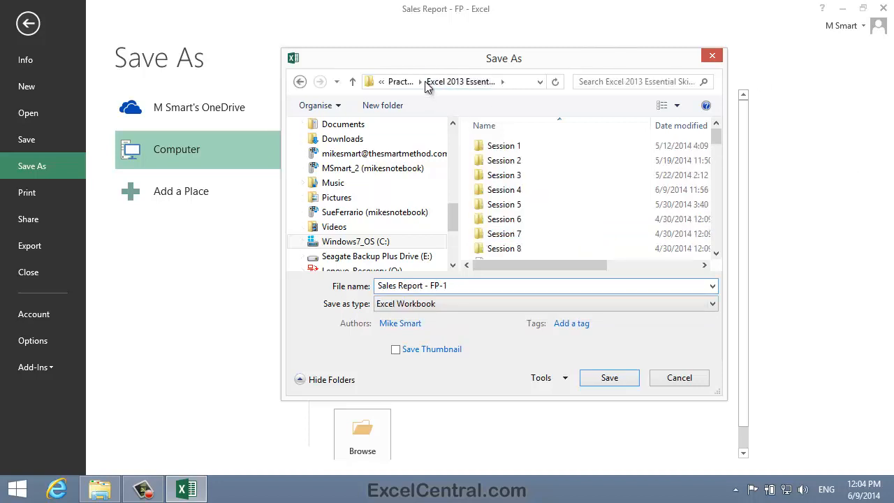
pyautogui.click(610, 378)
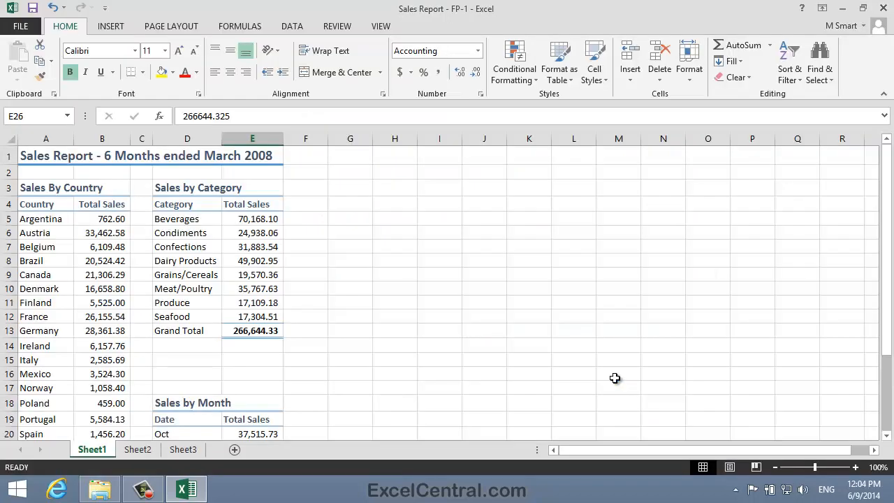